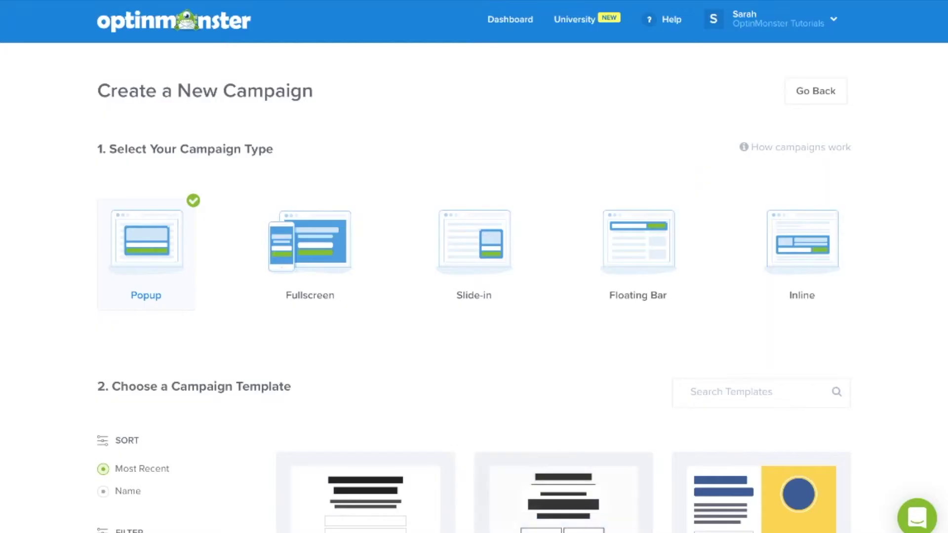
Start a Fullscreen campaign from the Camber template and name it 'Landing Page'.
click(312, 268)
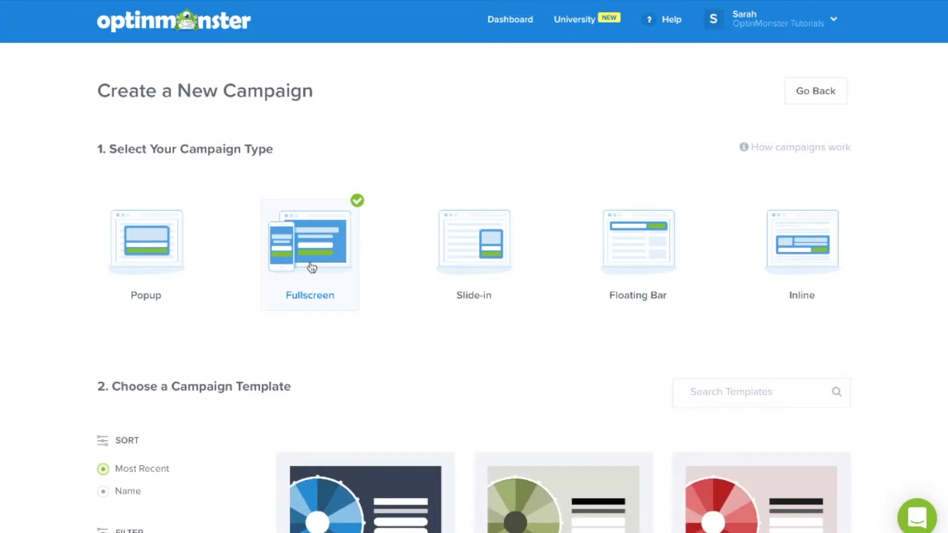
scroll(892, 372, down, 10)
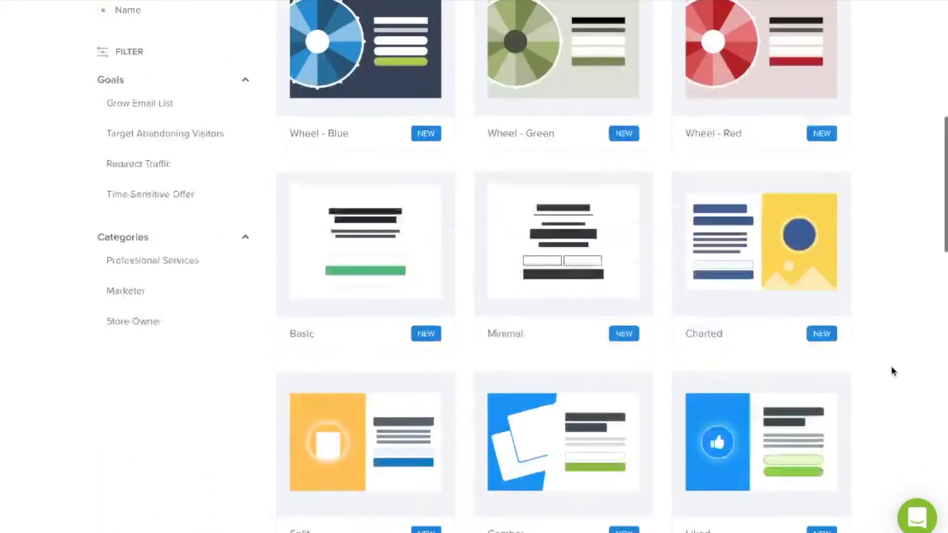
click(565, 273)
text(Landing)
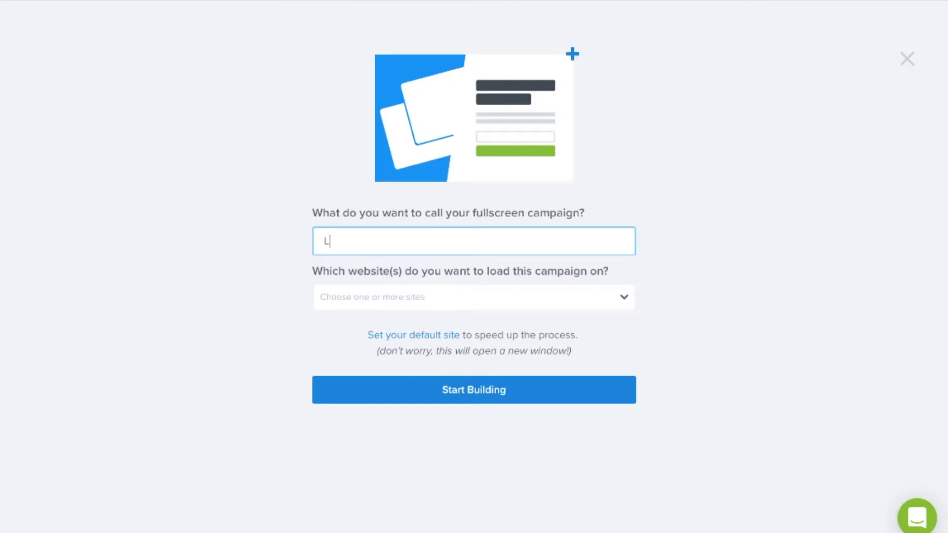
text( Page)
key(Return)
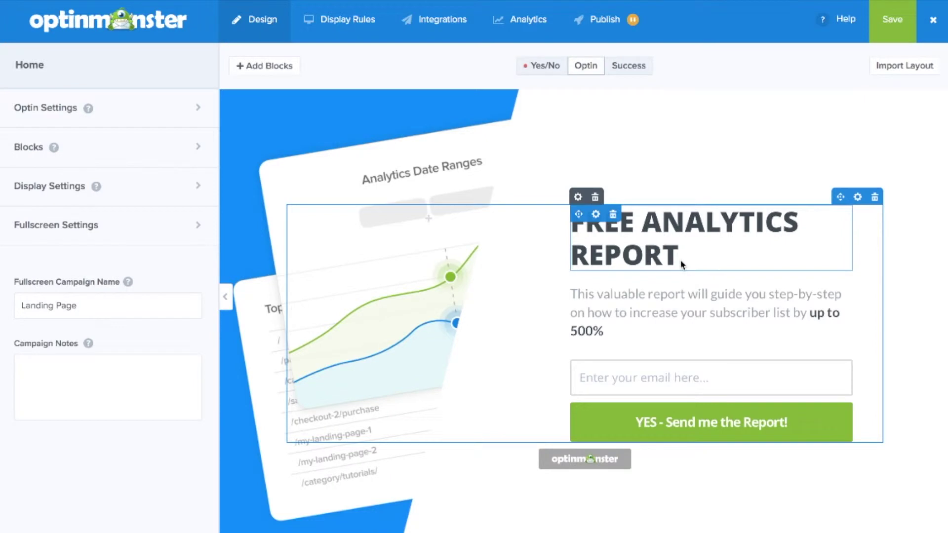
click(682, 265)
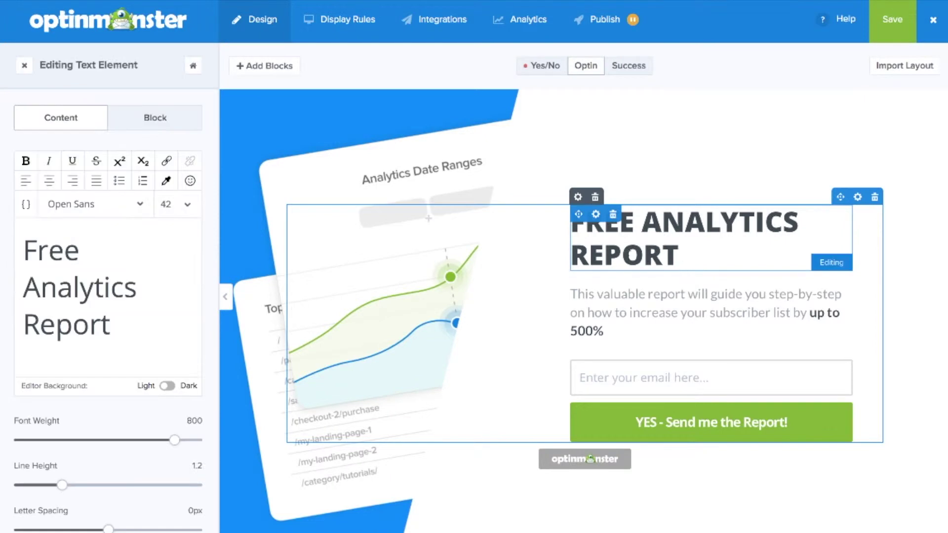
Replace the headline with '12 Proven Ways to Convert Abandoning Visitors into Subscribers'.
drag(111, 326, 23, 302)
drag(1, 269, 10, 237)
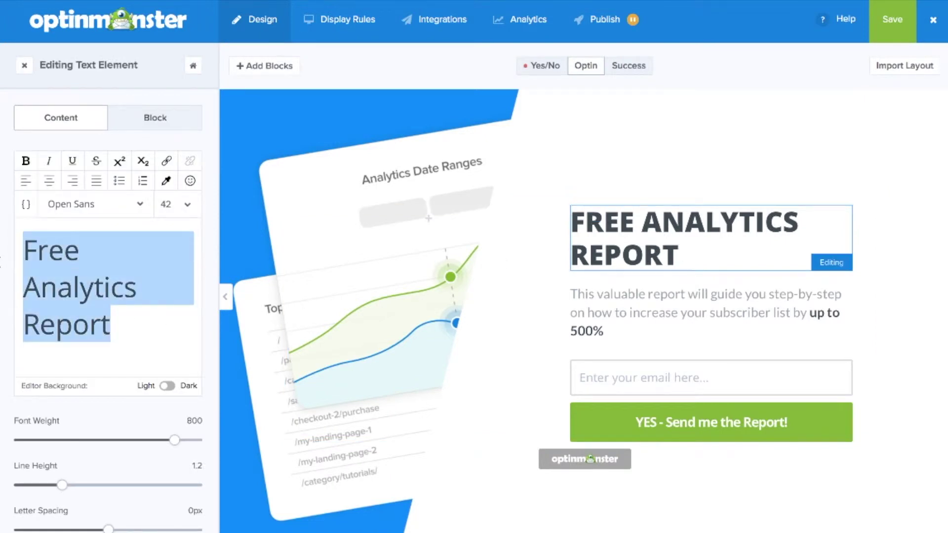
text(12 Po)
key(BackSpace)
text(roven Ways to Convert A)
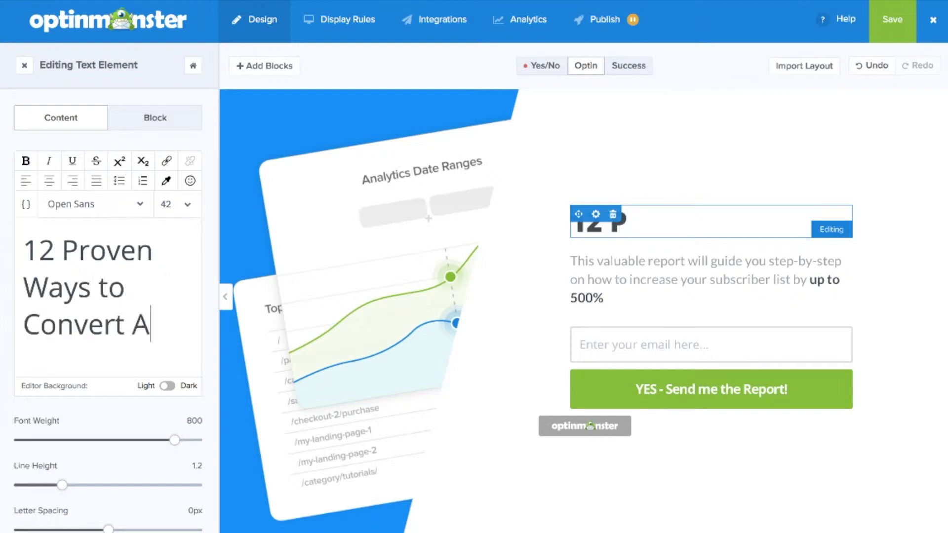
text(bandoning Visitors in)
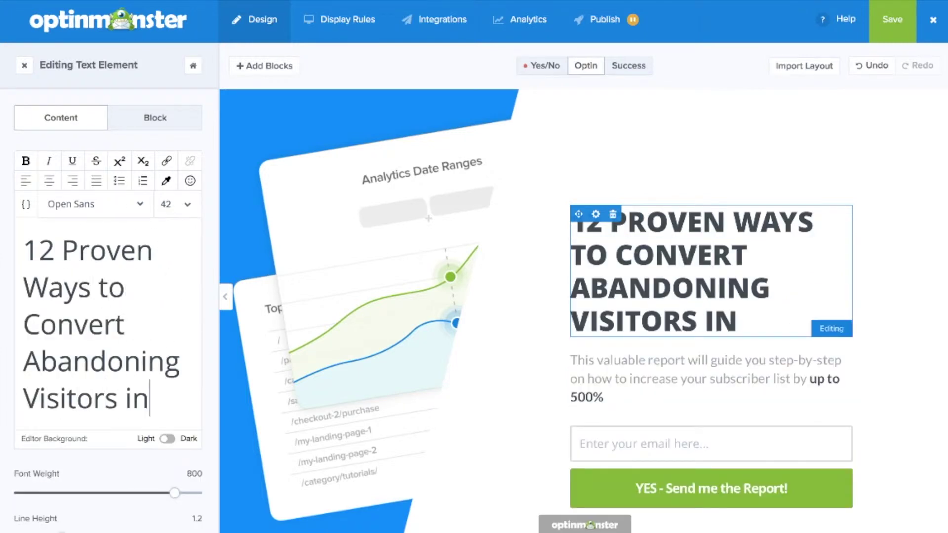
text(to Subscribers)
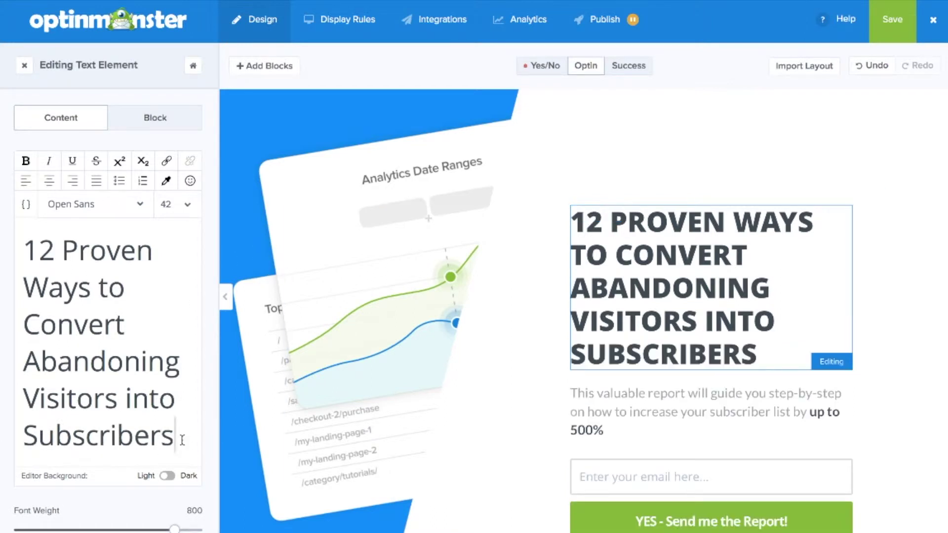
Set the headline to font size 36 and write the description beginning 'Over 70% of visitors…'.
drag(182, 440, 18, 245)
click(188, 204)
click(178, 355)
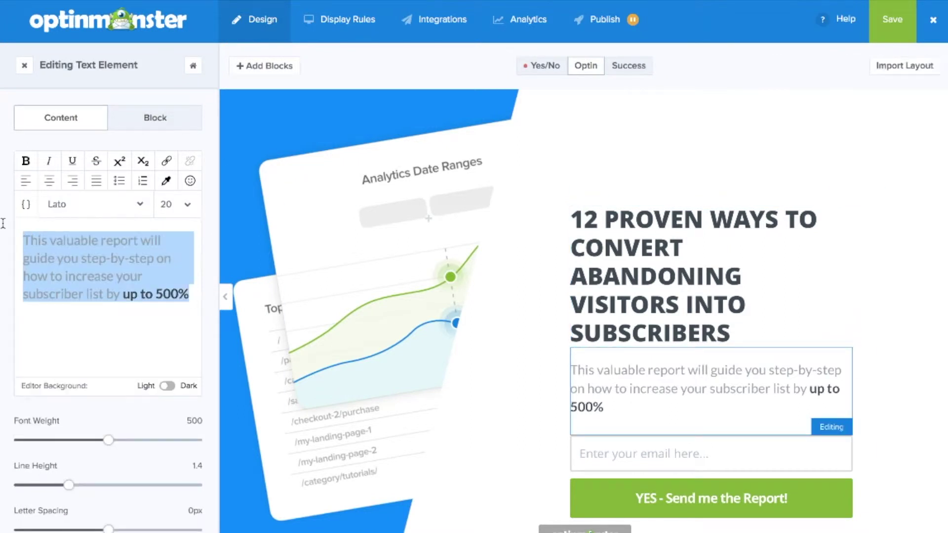
text(Over )
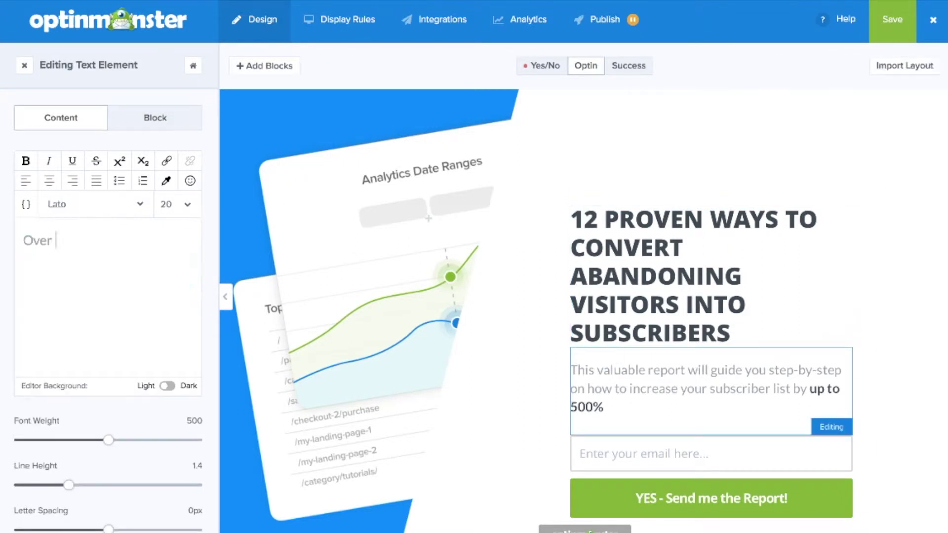
text(70% of visitors who abandon your website)
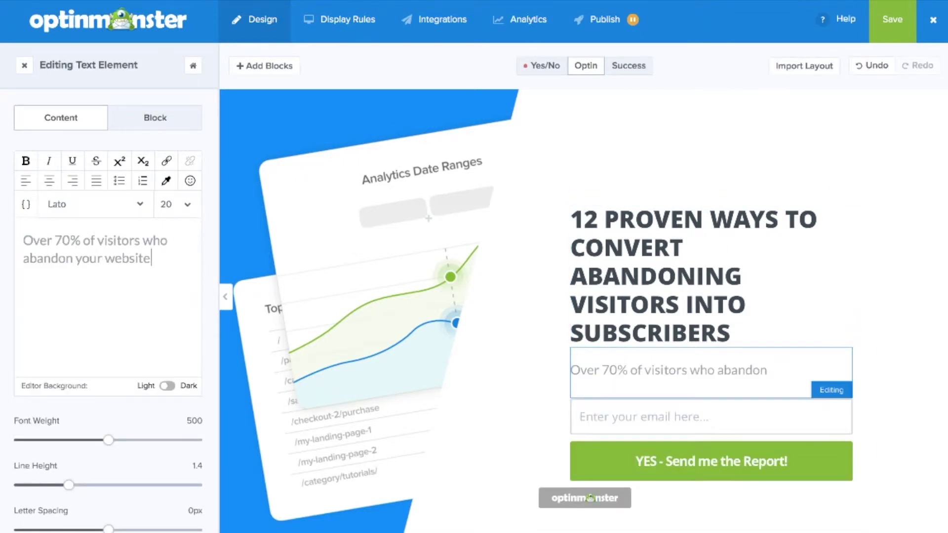
text( will never return. Learn )
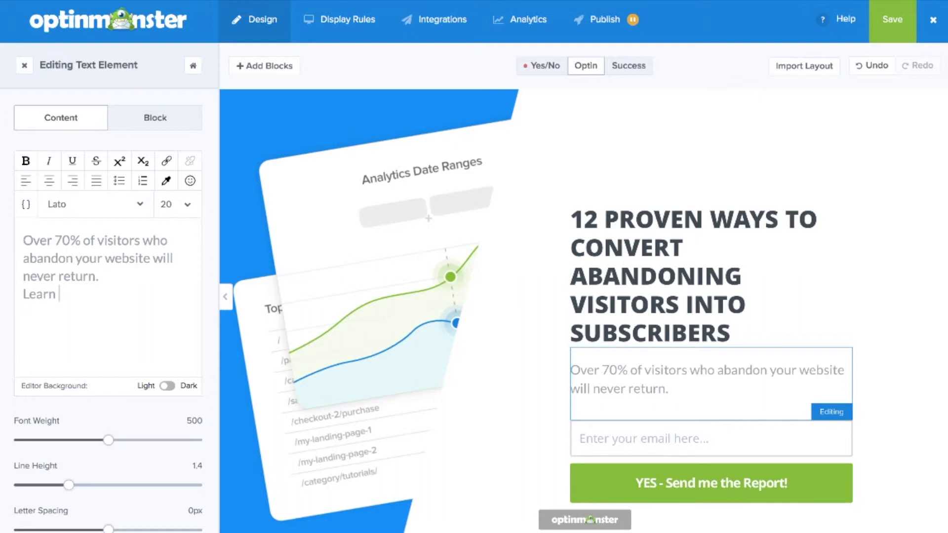
text(how to unlock the highest conversion revenue from each of your website visitors.)
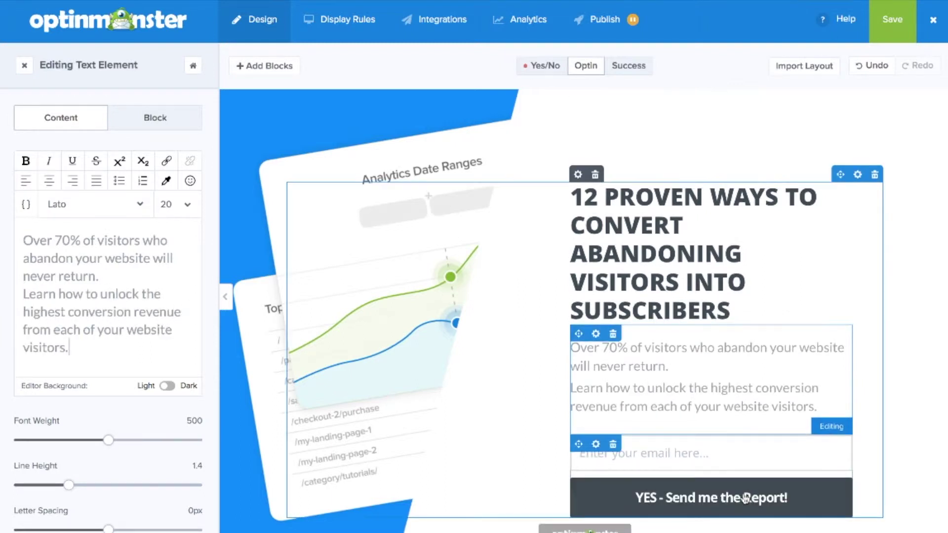
Add a Name field to the optin form and place it above Email.
click(740, 511)
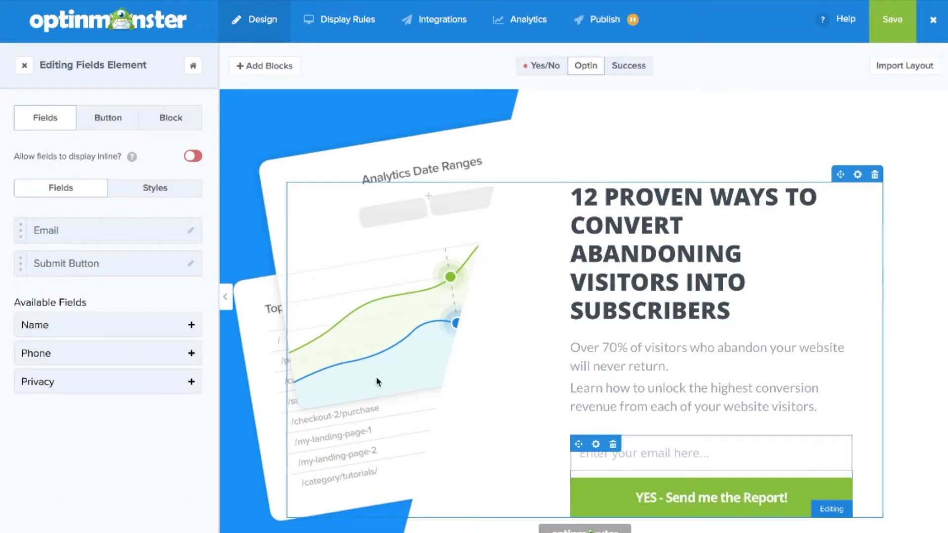
click(191, 325)
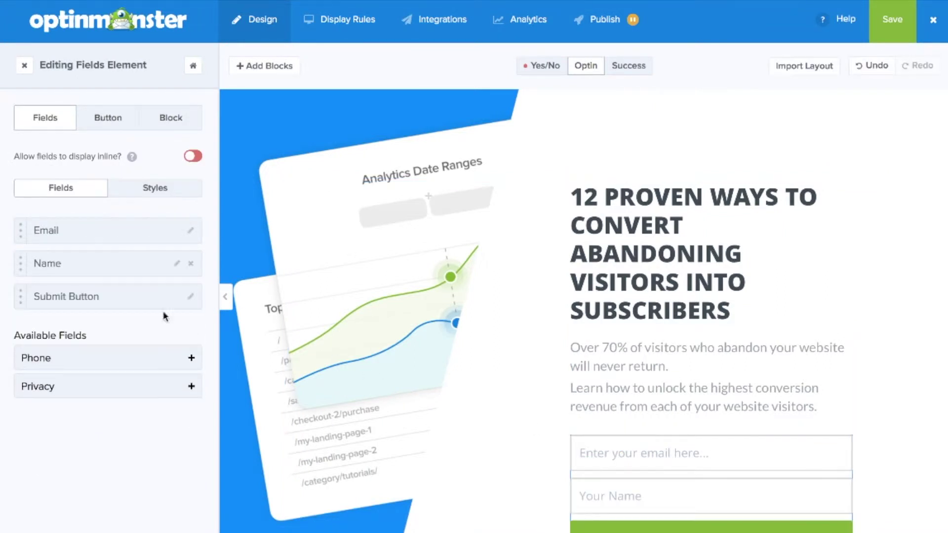
drag(70, 264, 68, 225)
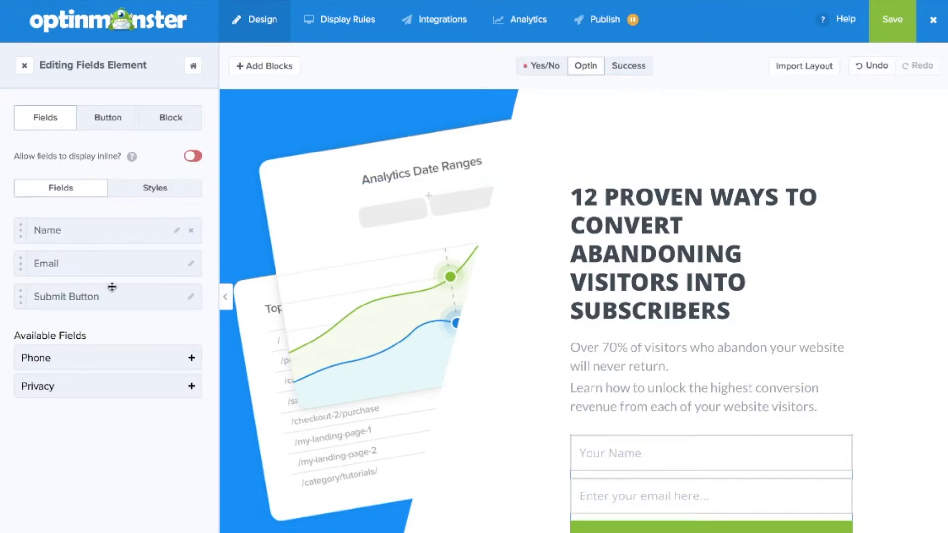
Change the submit button text to 'YES, I WANT ACCESS!'.
click(191, 299)
click(152, 342)
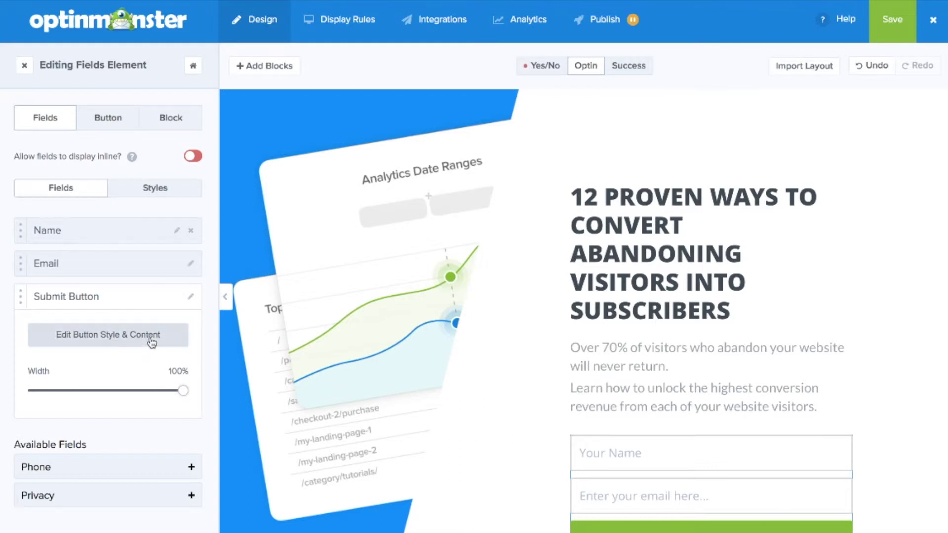
drag(135, 184, 41, 181)
key(BackSpace)
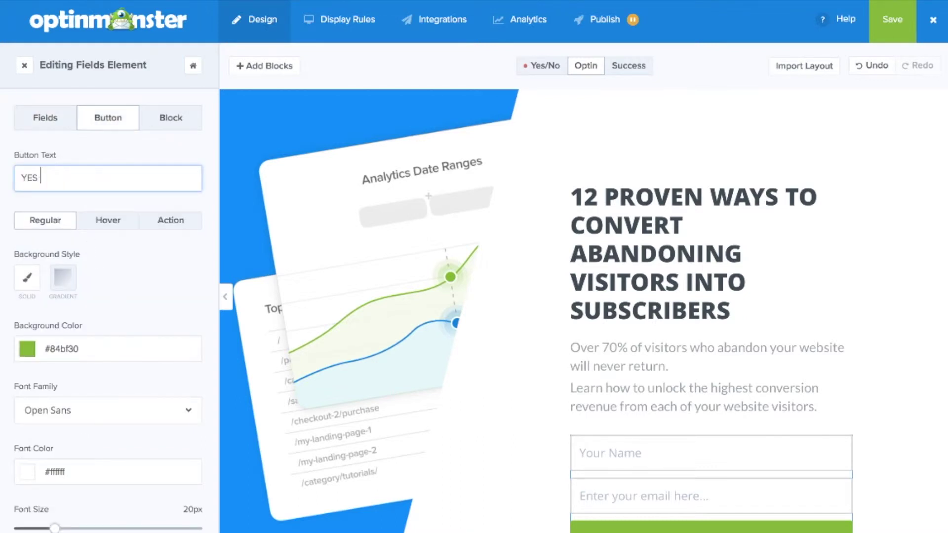
text(I WANT ACCESS!)
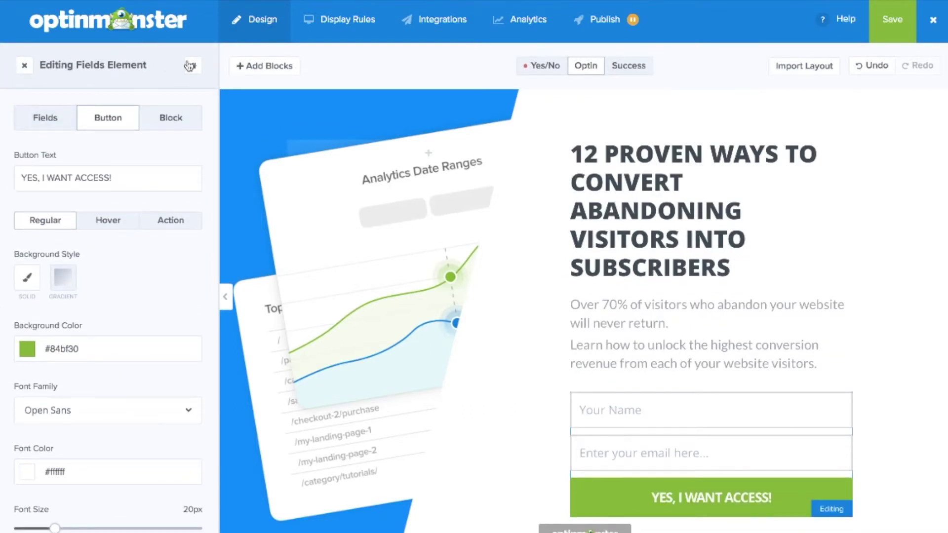
click(190, 66)
Swap the fullscreen background image for the pink '12 Proven Ways' ebook cover.
click(164, 114)
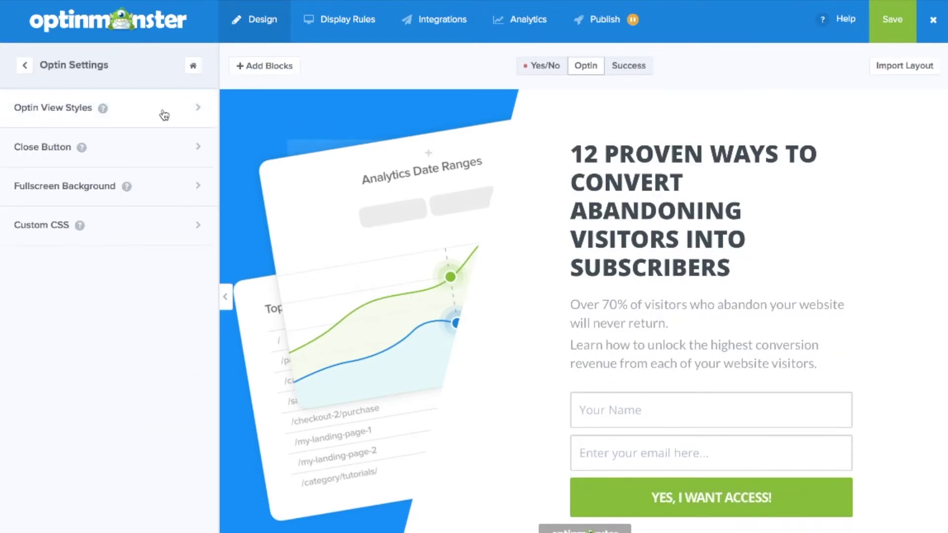
click(142, 196)
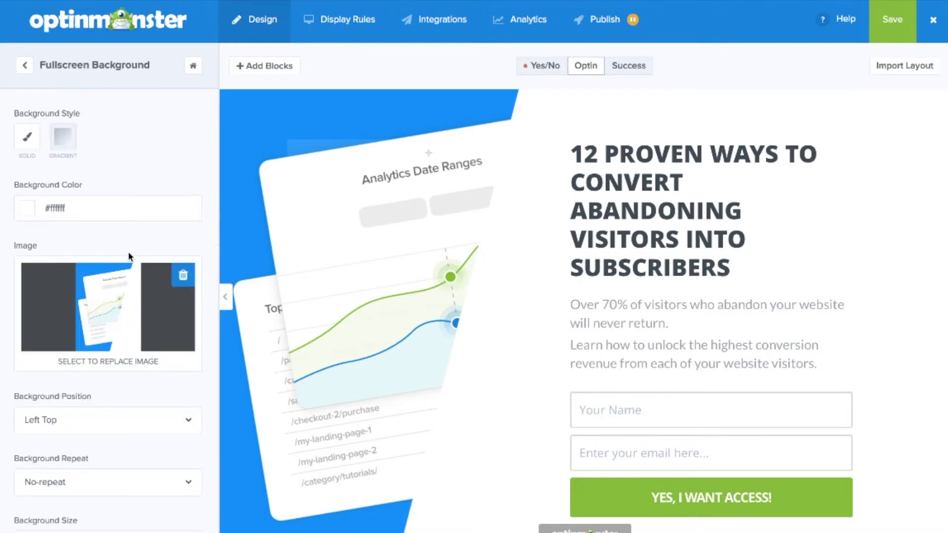
click(134, 310)
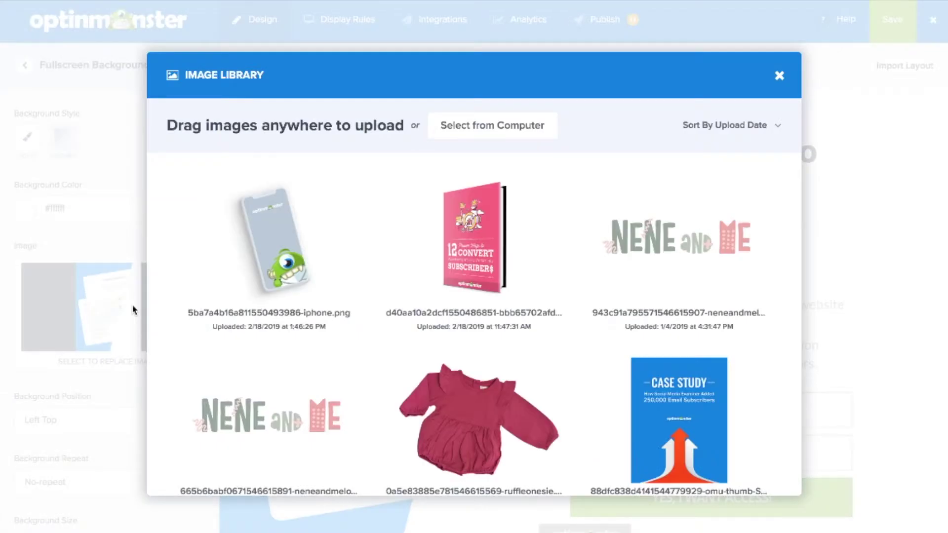
mouse_move(437, 265)
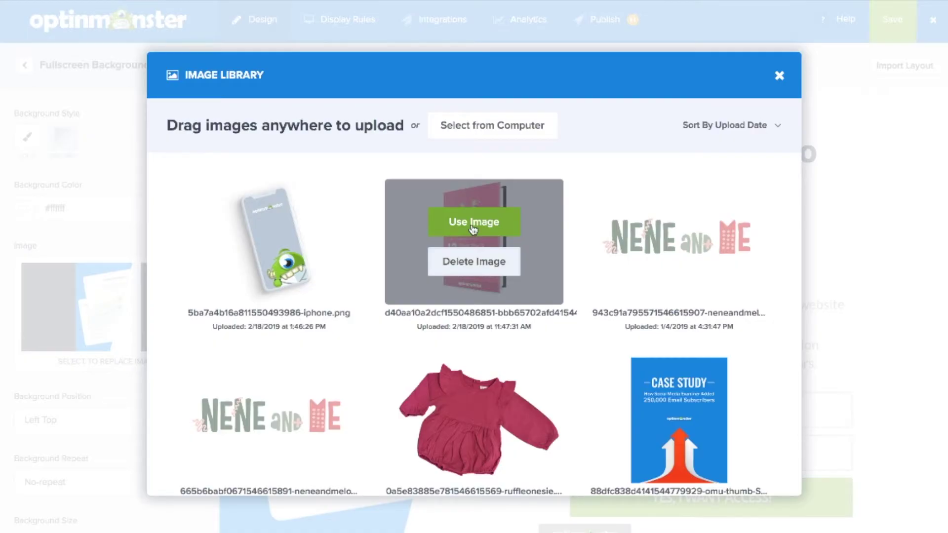
click(473, 222)
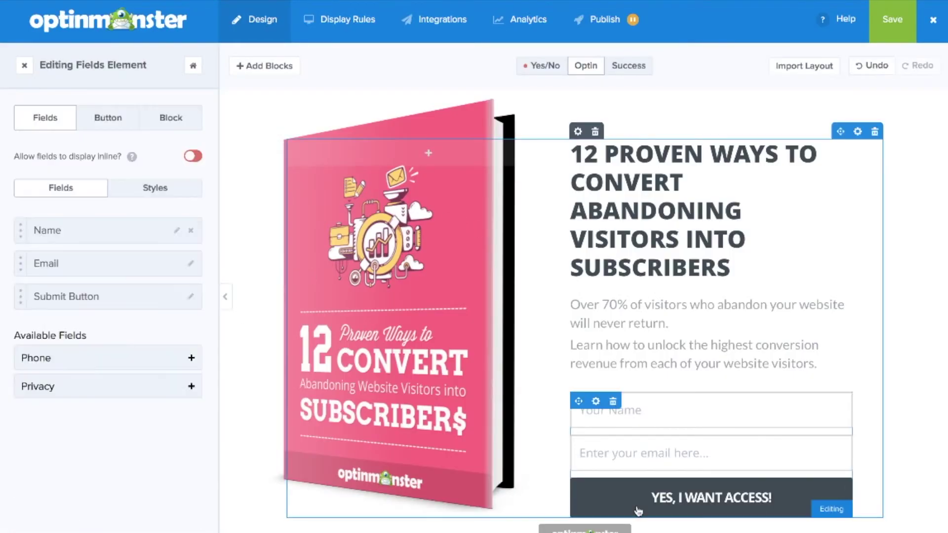
Set the submit button's background colour to pink #d55185.
click(190, 296)
click(163, 333)
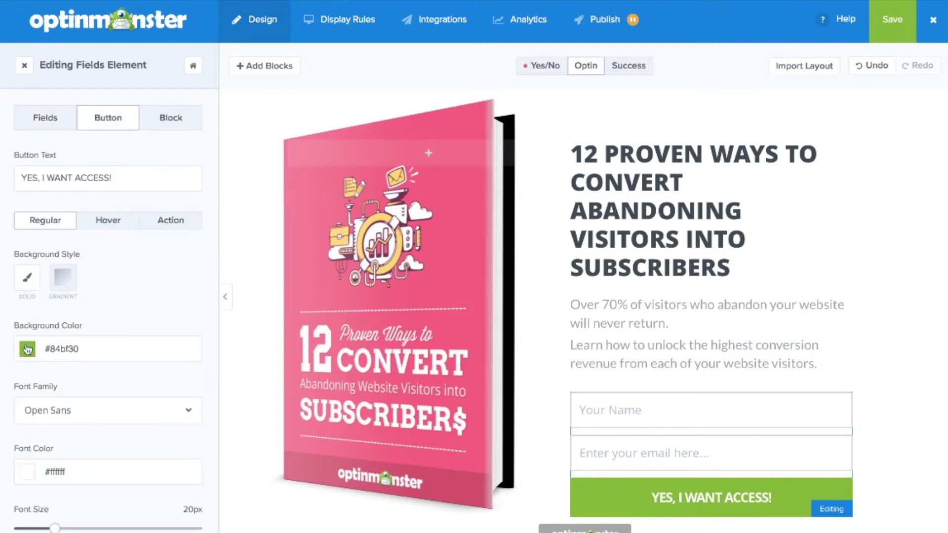
click(164, 341)
click(130, 347)
click(180, 257)
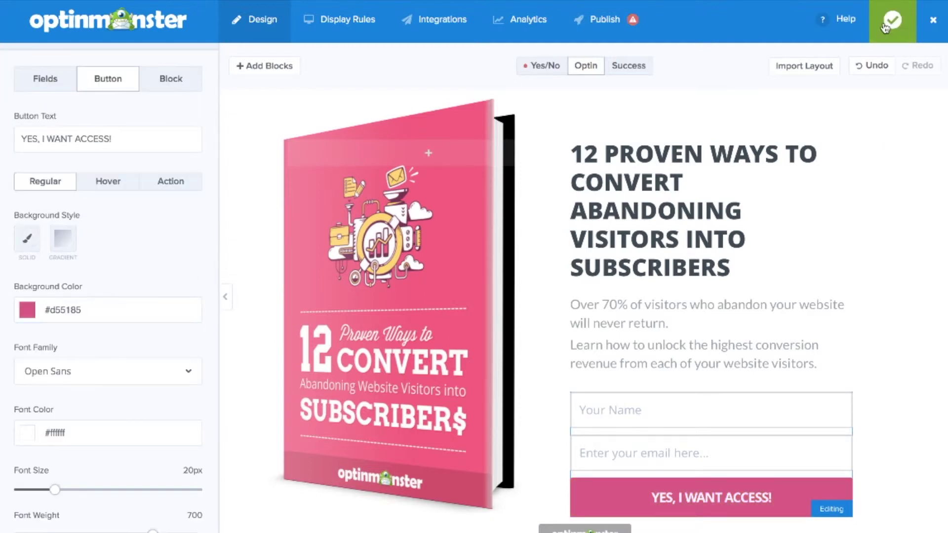
Trigger the campaign on a MonsterLink click when the URL path exactly matches 'this-specific-page'.
click(329, 21)
click(413, 200)
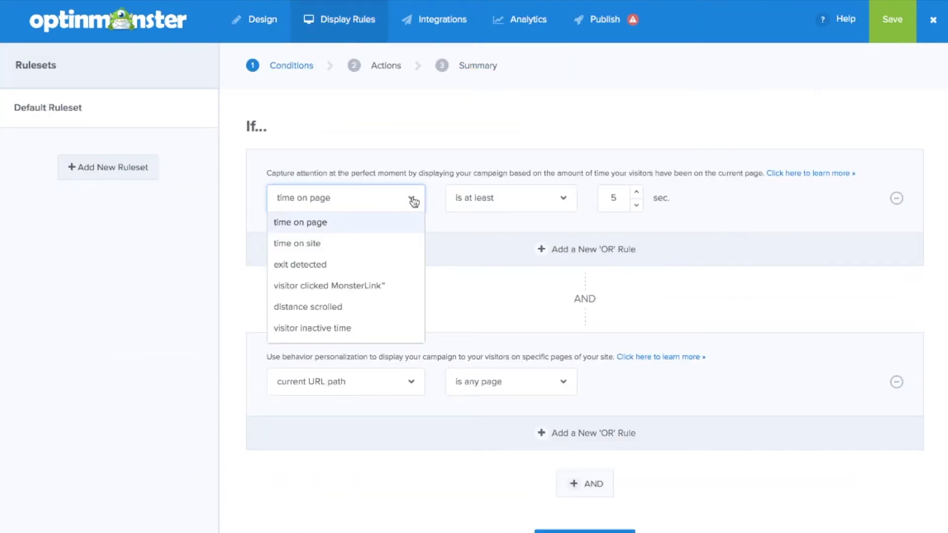
click(386, 294)
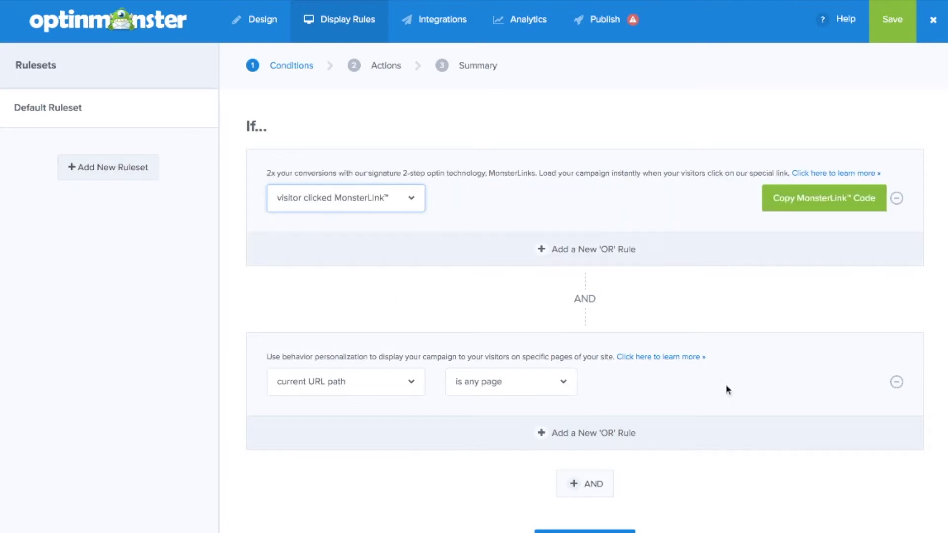
click(503, 380)
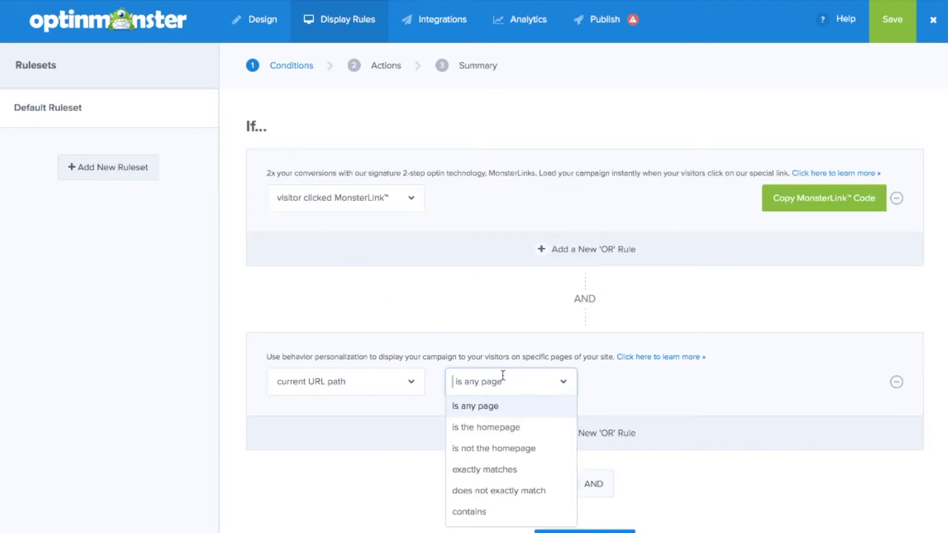
click(478, 470)
click(621, 379)
text(this-specific-page)
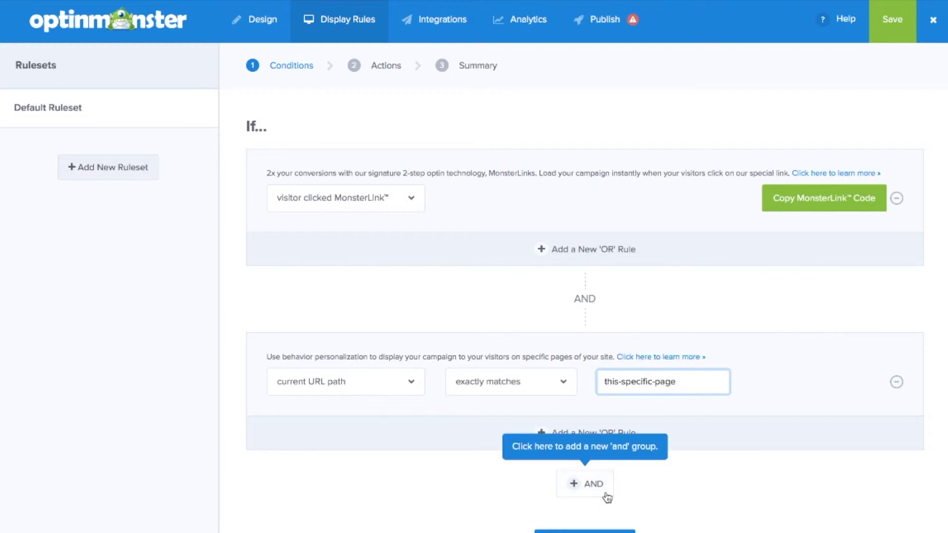
scroll(693, 493, down, 1)
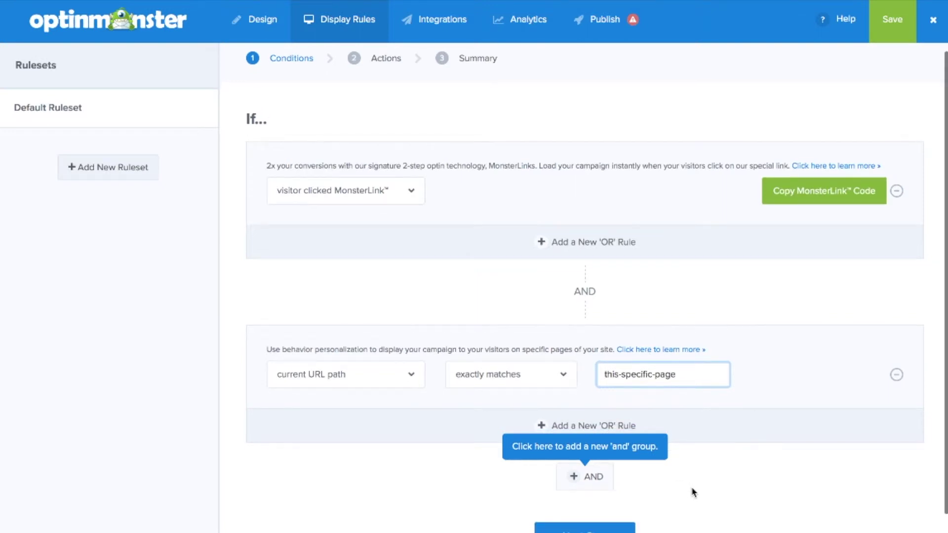
scroll(693, 492, down, 2)
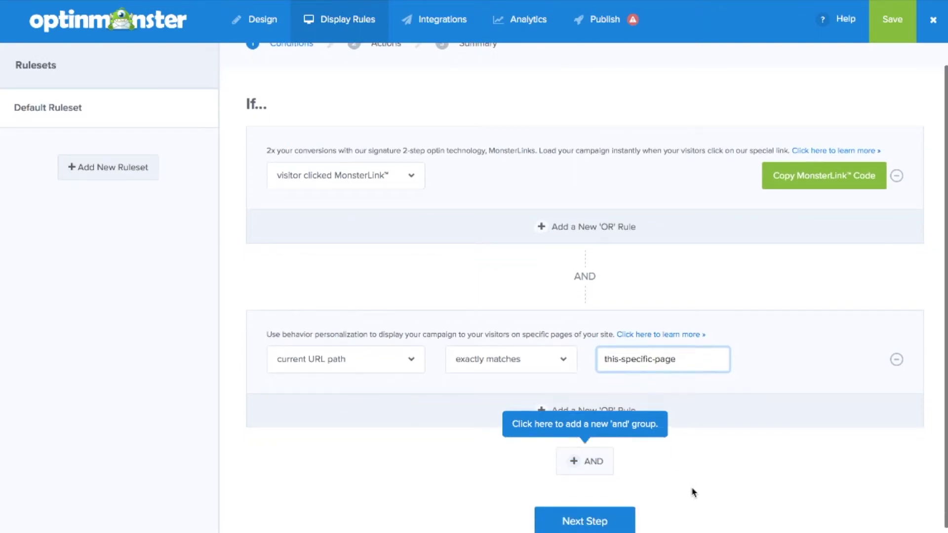
scroll(694, 492, up, 3)
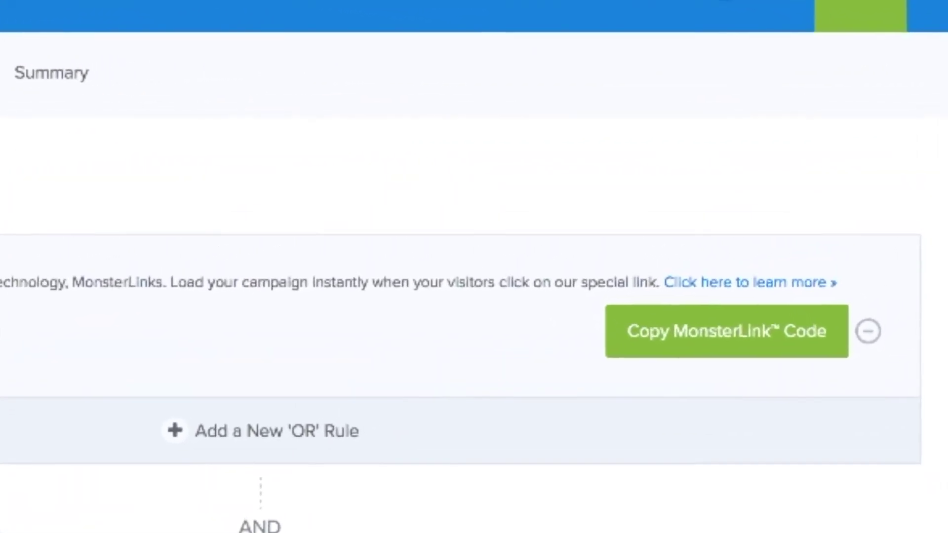
scroll(651, 511, up, 1)
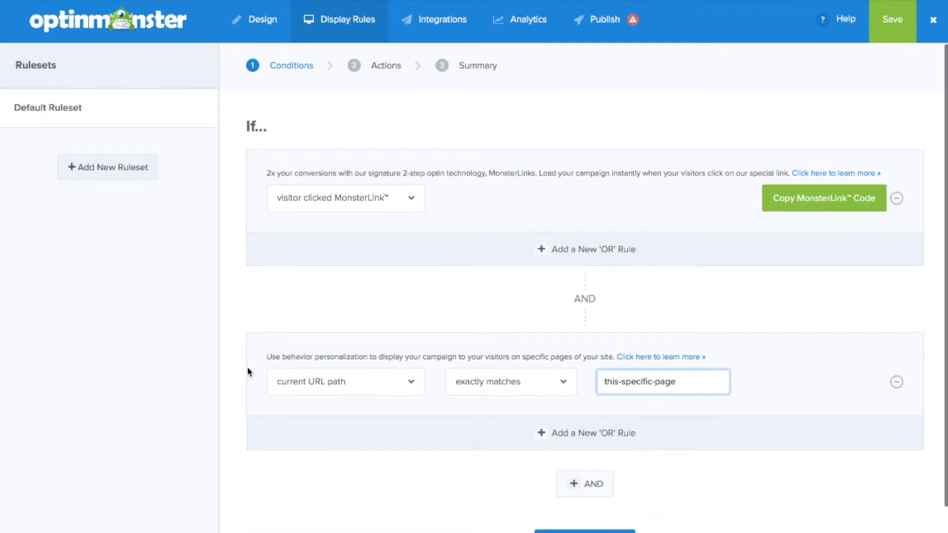
Create a new ruleset named 'Exit-intent' that triggers when exit is detected.
click(104, 176)
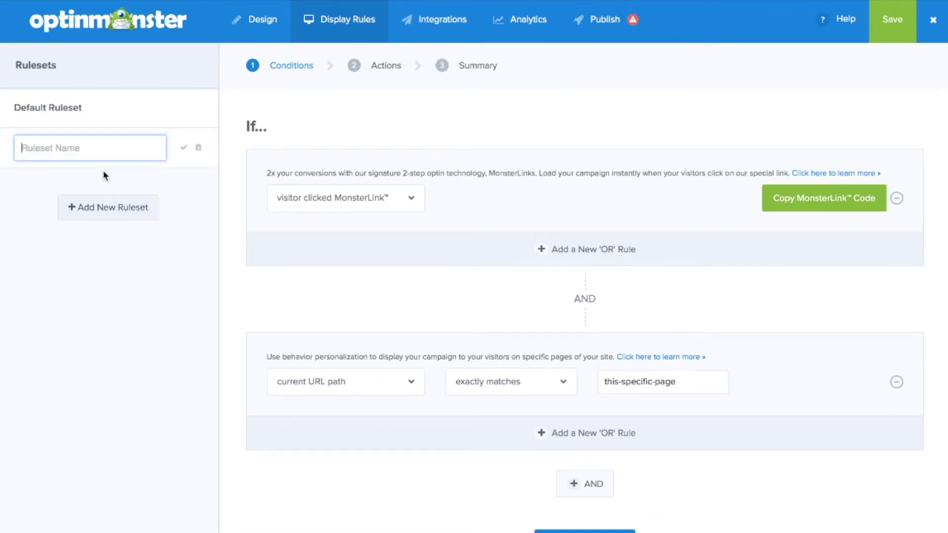
text(Exit-intent)
click(181, 149)
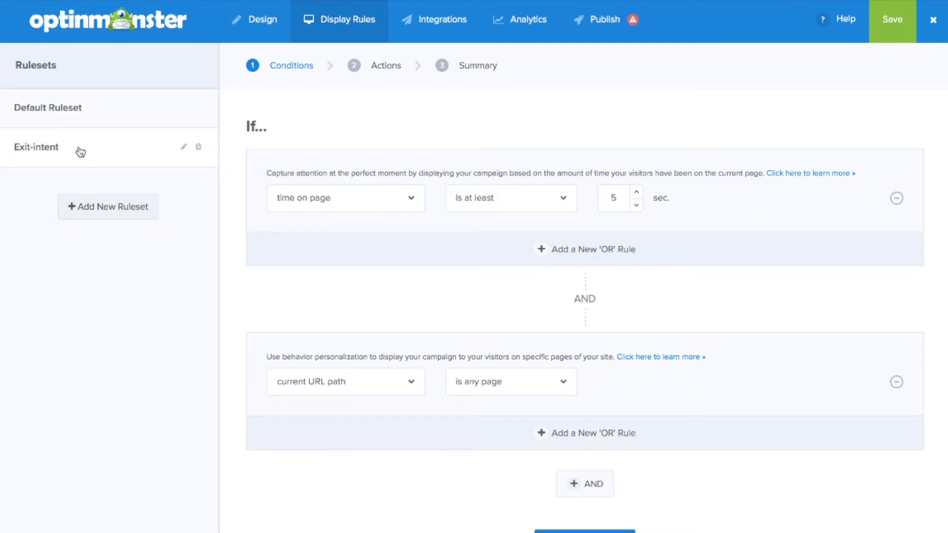
click(336, 200)
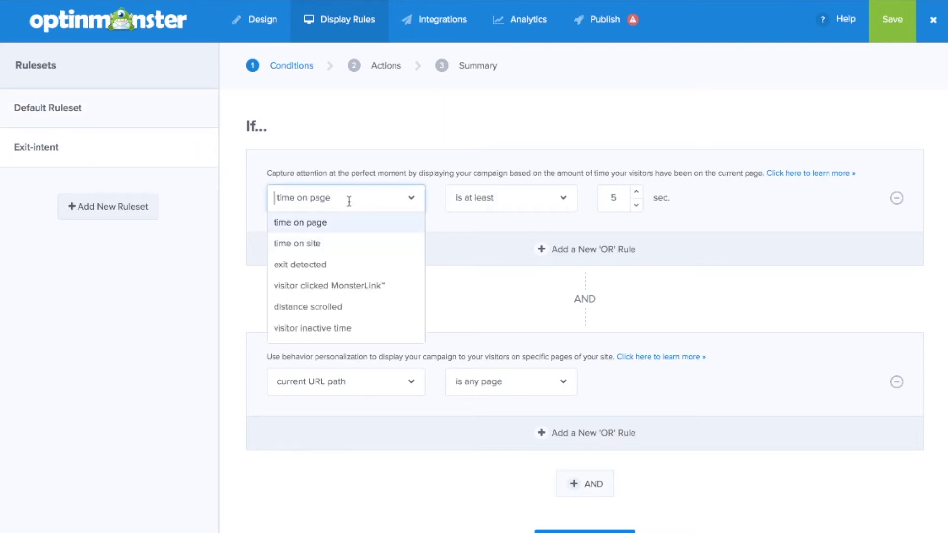
click(320, 266)
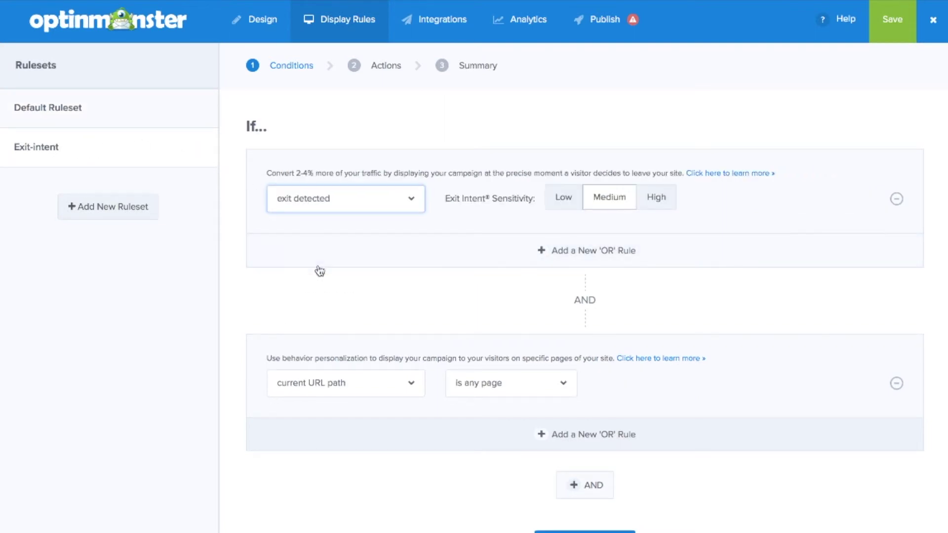
Add the condition 'visitor has not seen Landing Page' and advance through Actions to Summary.
click(414, 384)
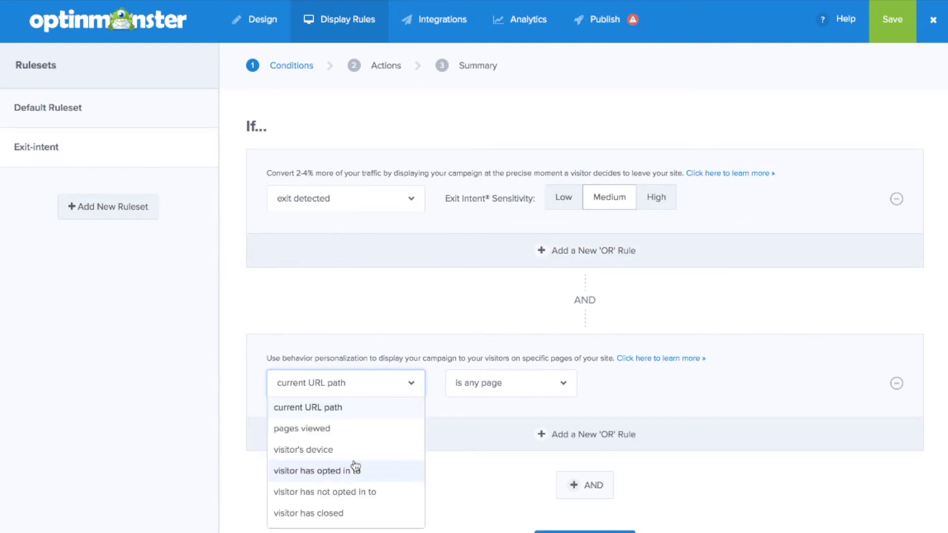
scroll(353, 471, down, 1)
scroll(341, 505, down, 1)
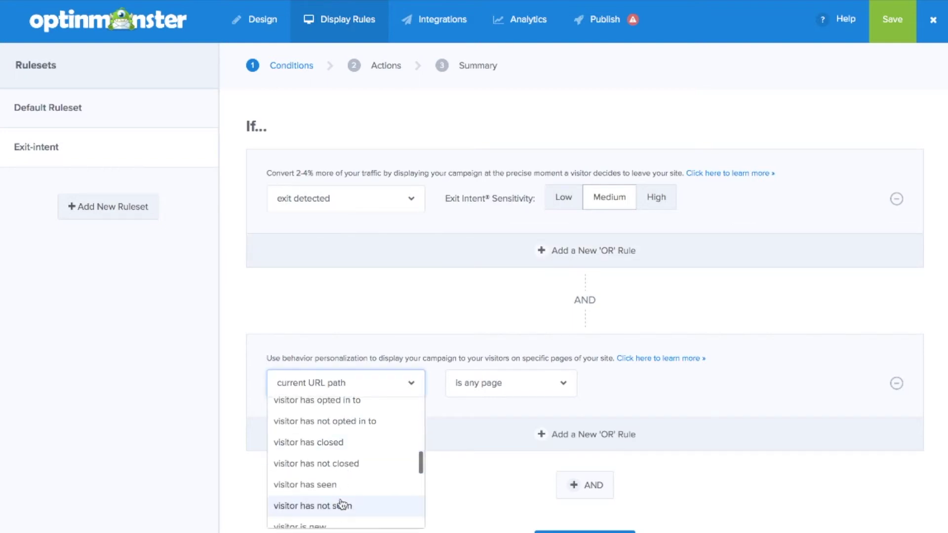
click(342, 507)
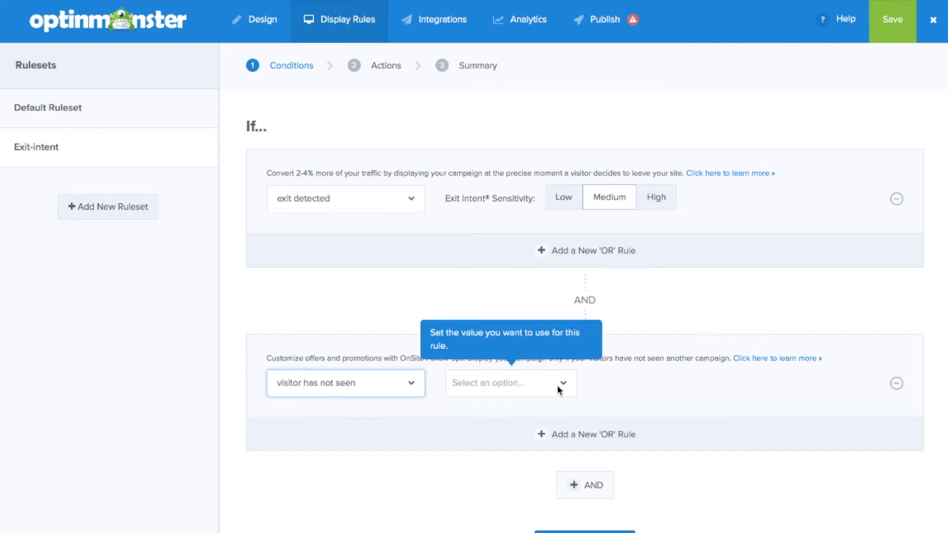
click(561, 390)
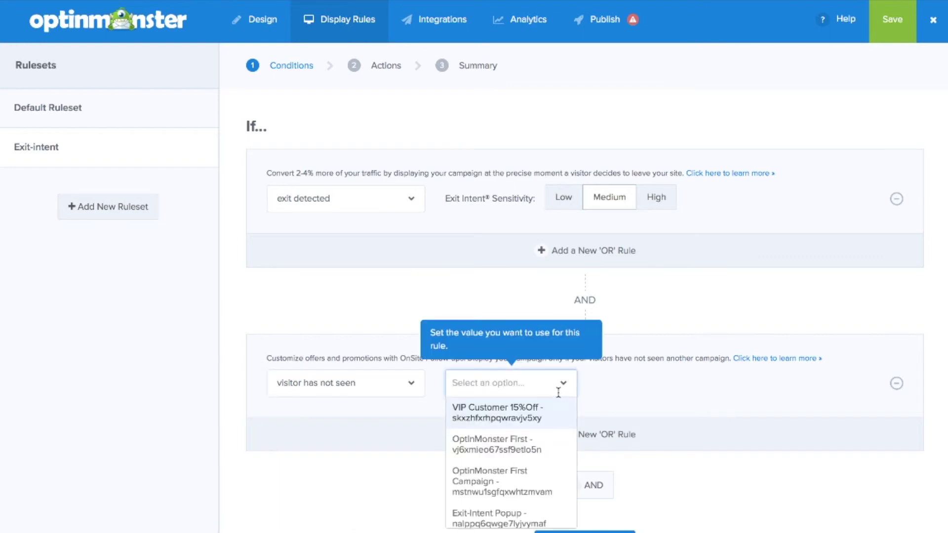
click(511, 524)
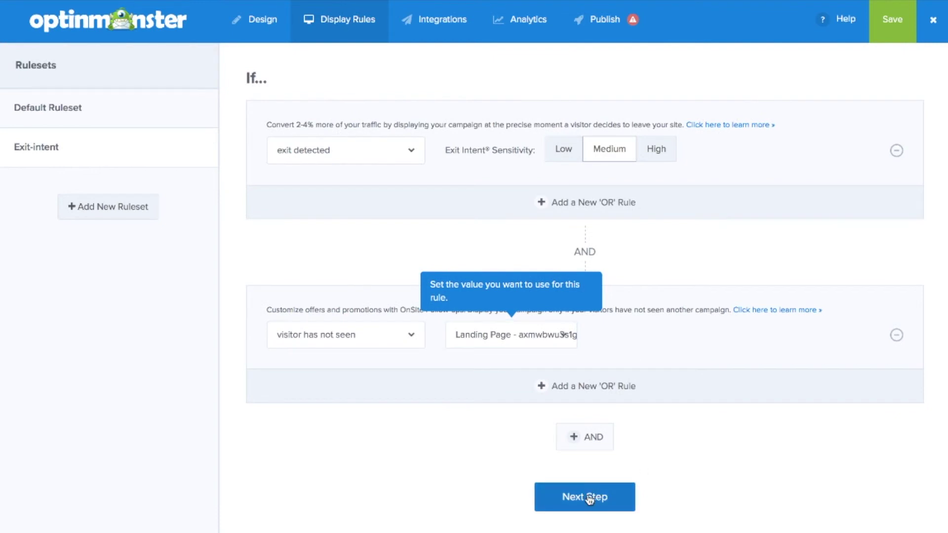
click(589, 498)
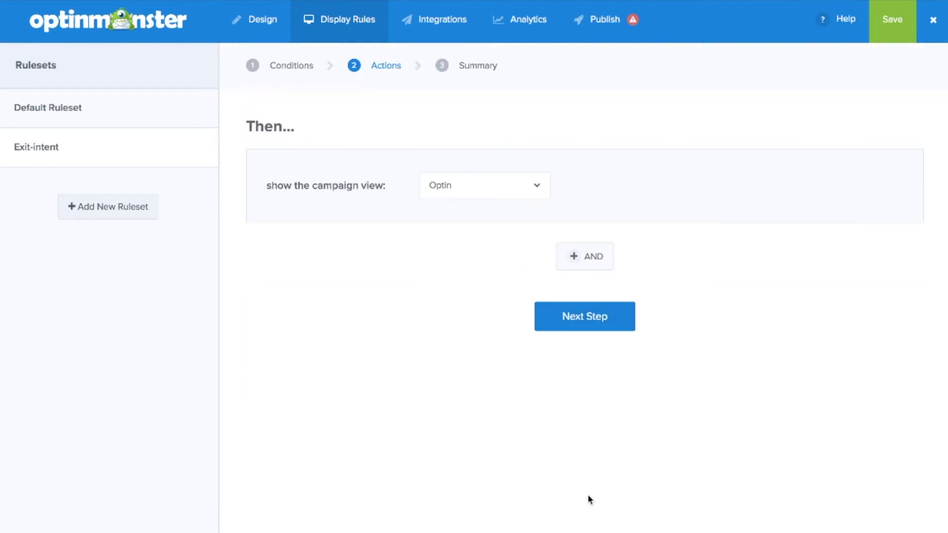
click(584, 321)
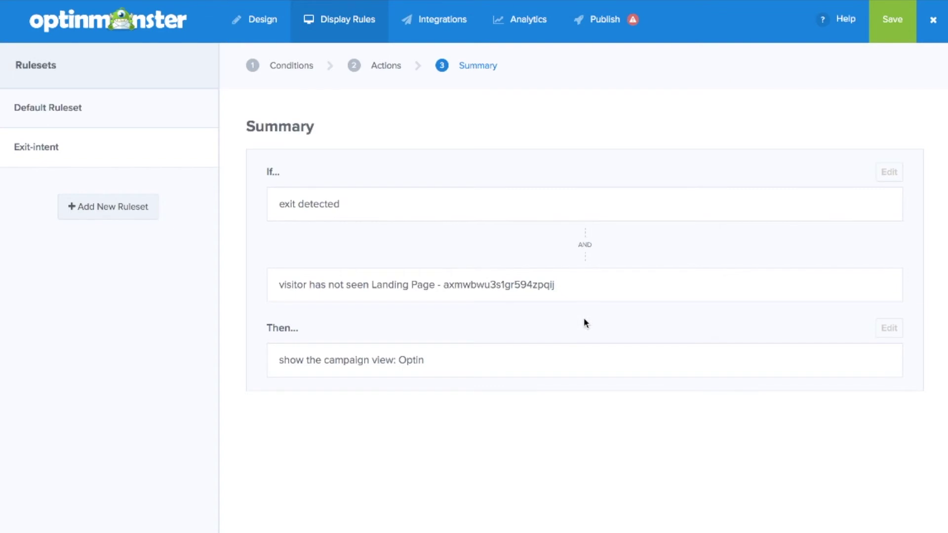
Connect a Constant Contact account and send subscribers to its General Interest list.
click(459, 30)
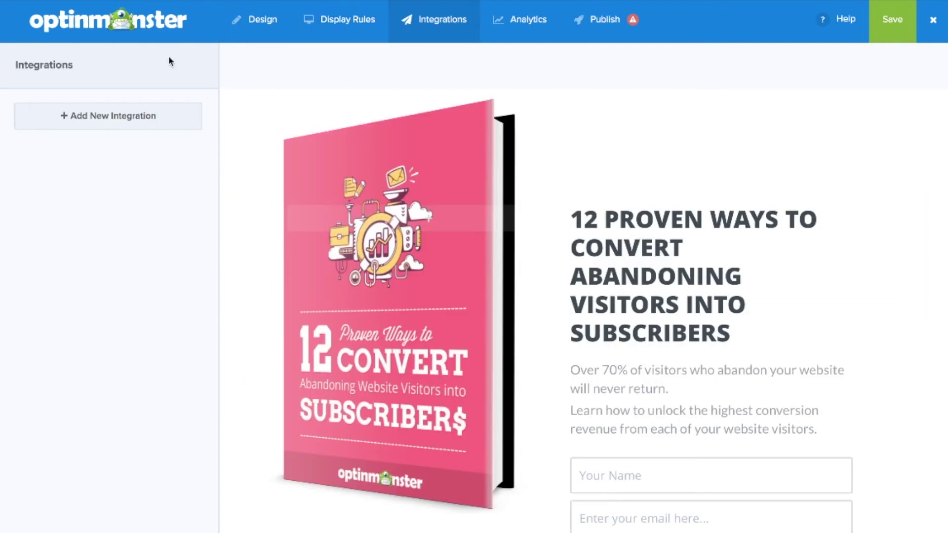
click(118, 123)
click(101, 144)
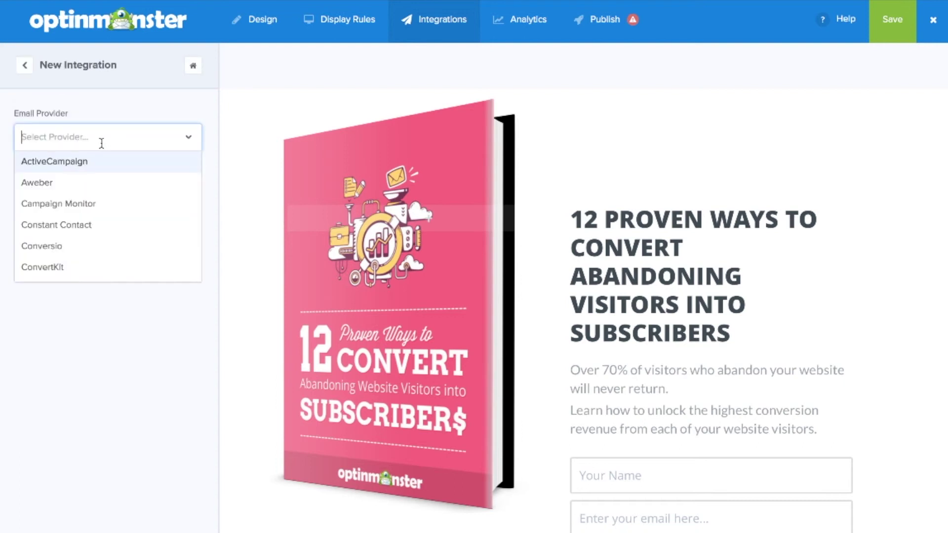
click(66, 225)
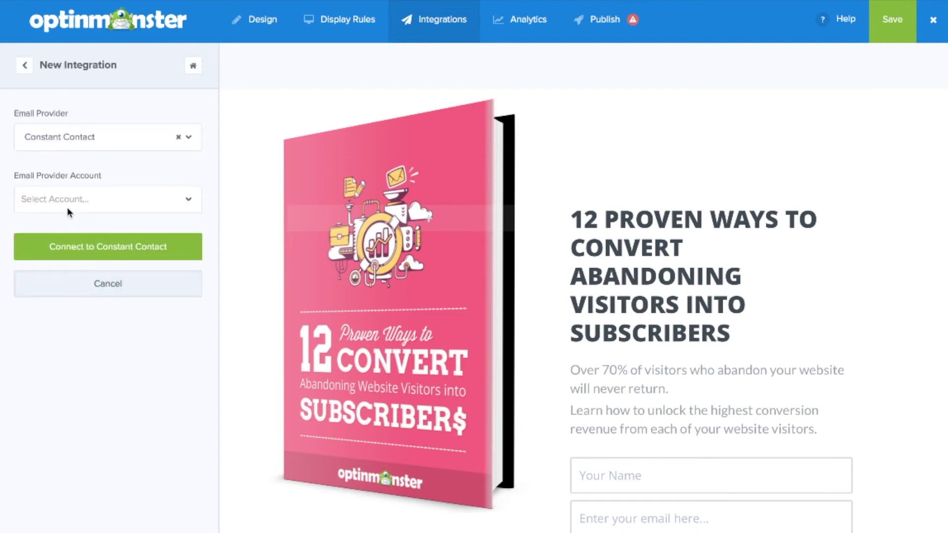
click(69, 202)
click(60, 240)
click(60, 240)
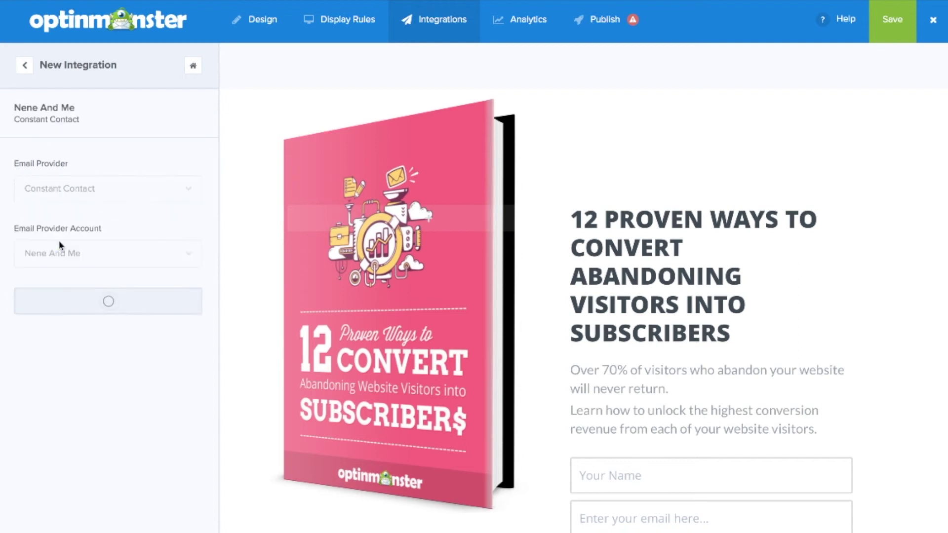
click(59, 317)
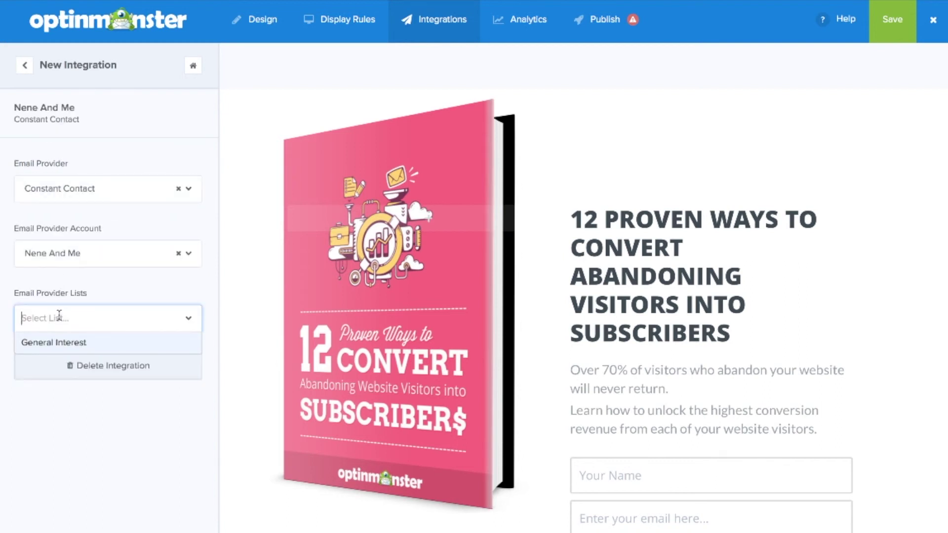
click(60, 345)
Link Google Analytics to the Landing Page campaign.
click(541, 18)
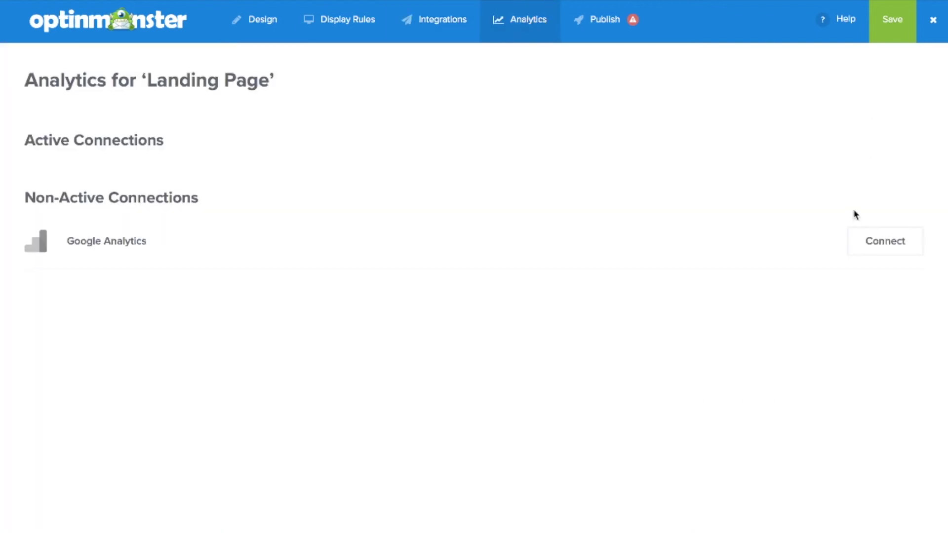
click(864, 247)
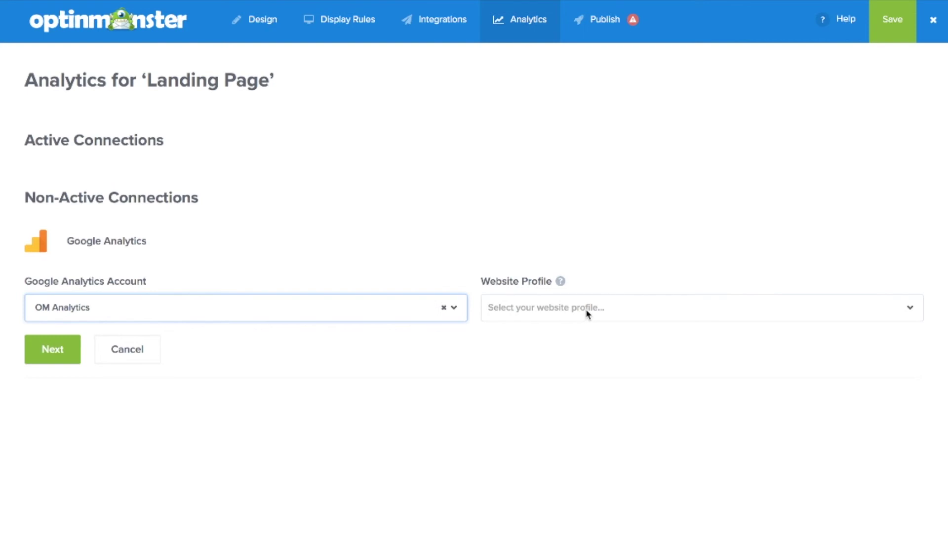
click(52, 349)
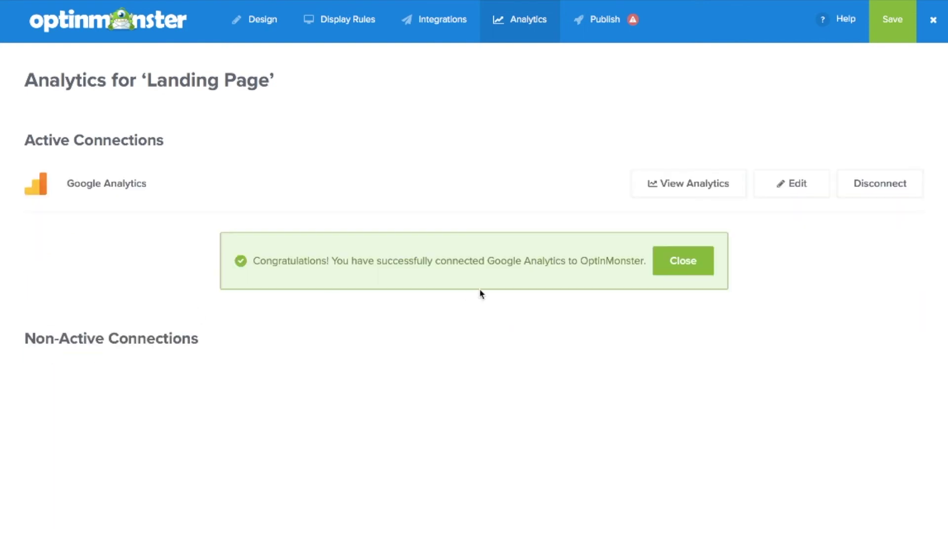
click(612, 28)
Switch the Landing Page campaign's status from Paused to Live.
click(186, 156)
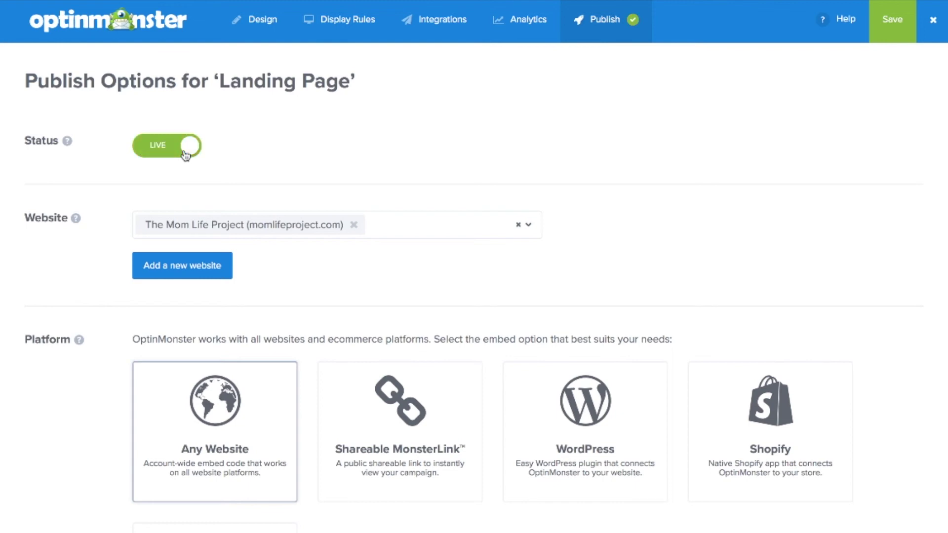